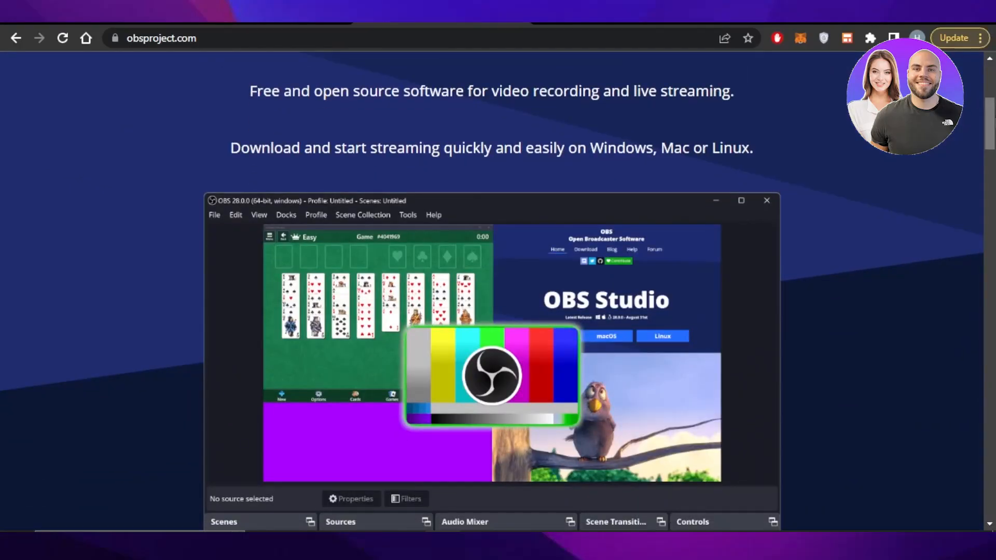
- Review the OBS Studio download options and the Latest Updates notes for version 29.0 on the OBS website
scroll(320, 261, up, 5)
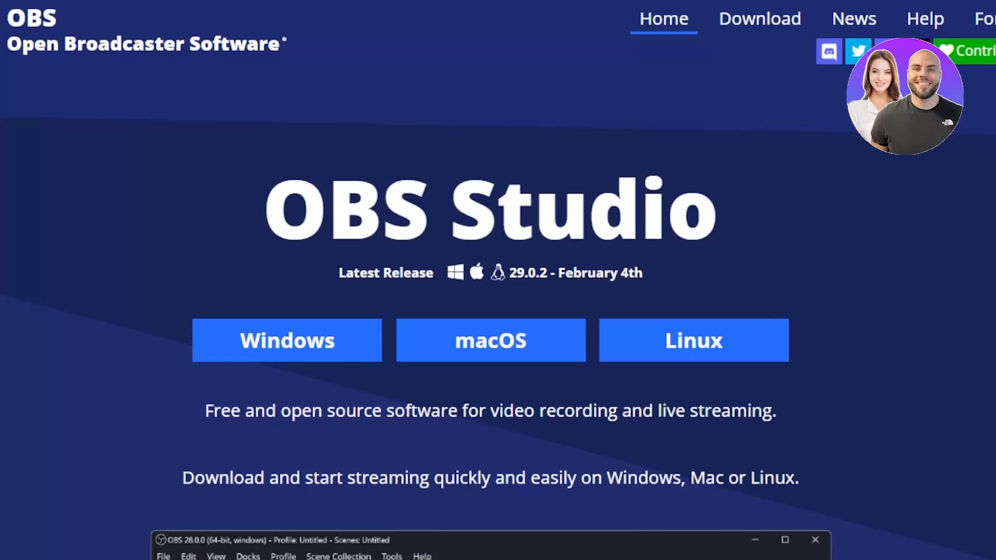
scroll(498, 280, down, 2)
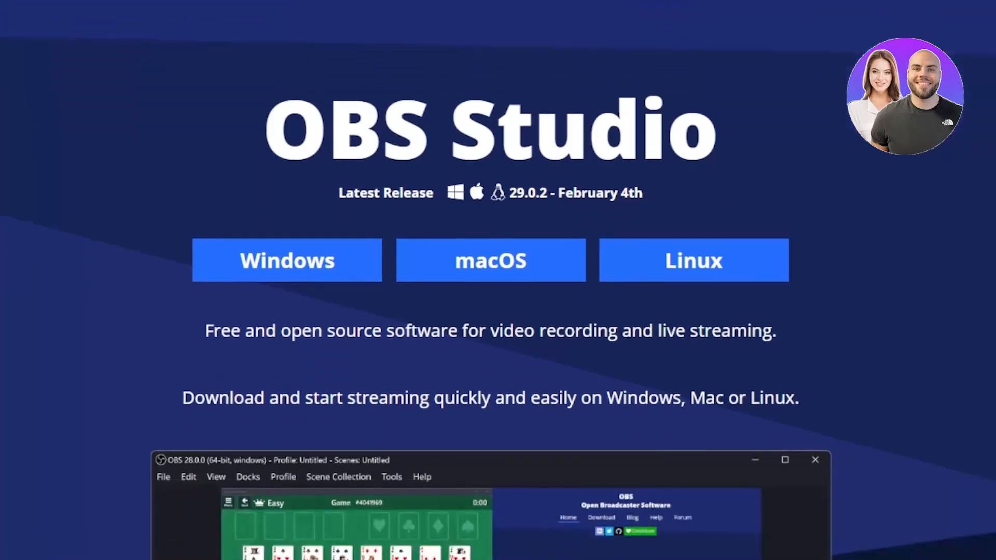
scroll(498, 281, down, 1)
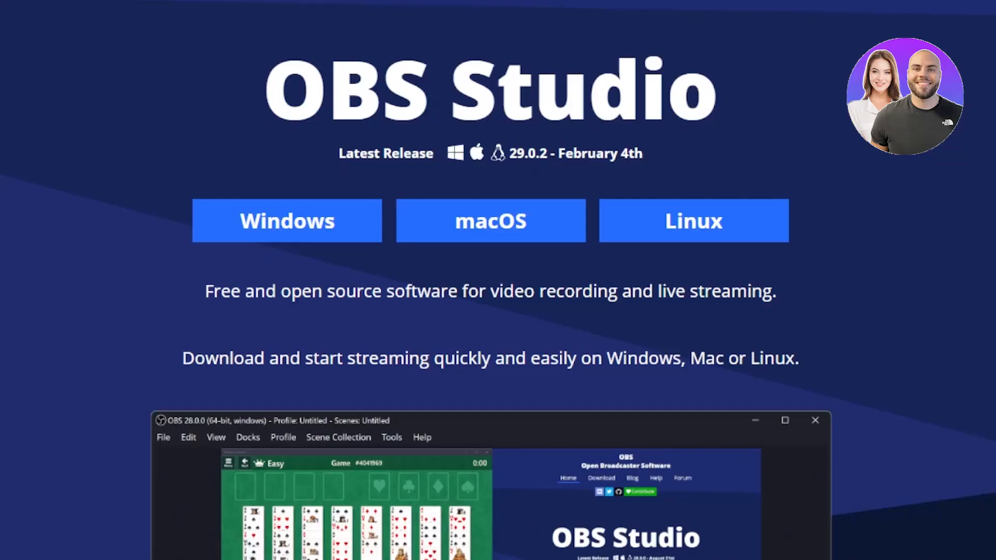
scroll(498, 280, down, 1)
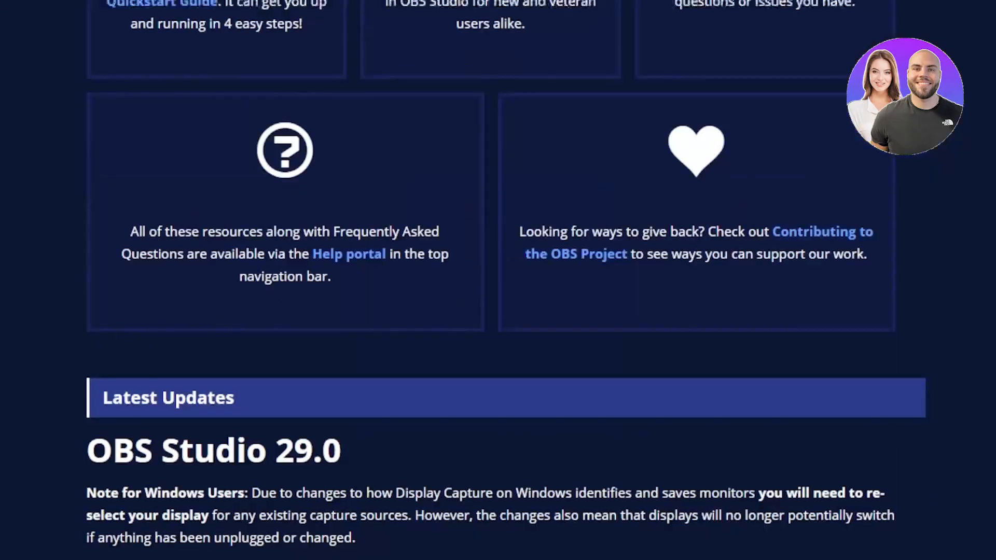
scroll(498, 281, down, 4)
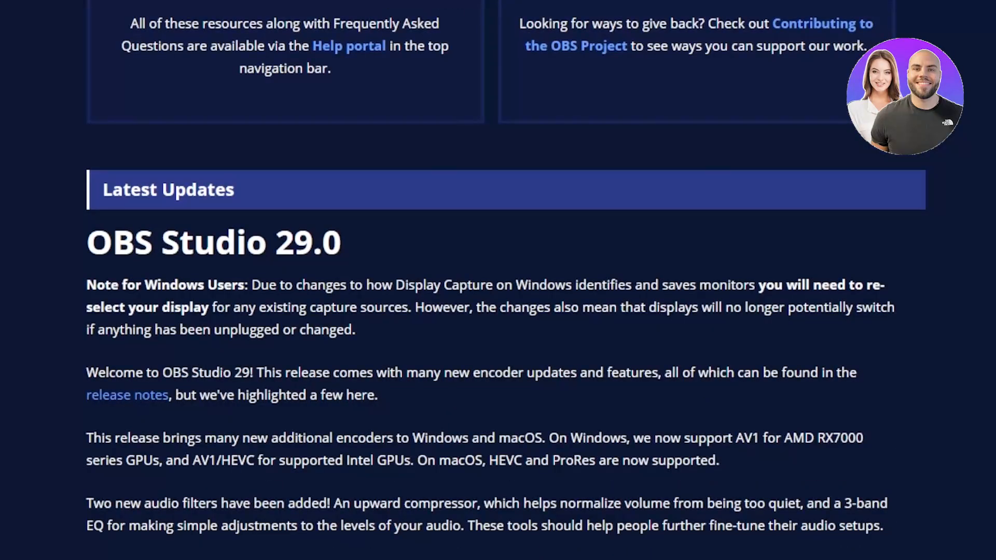
scroll(498, 280, down, 5)
scroll(498, 281, up, 3)
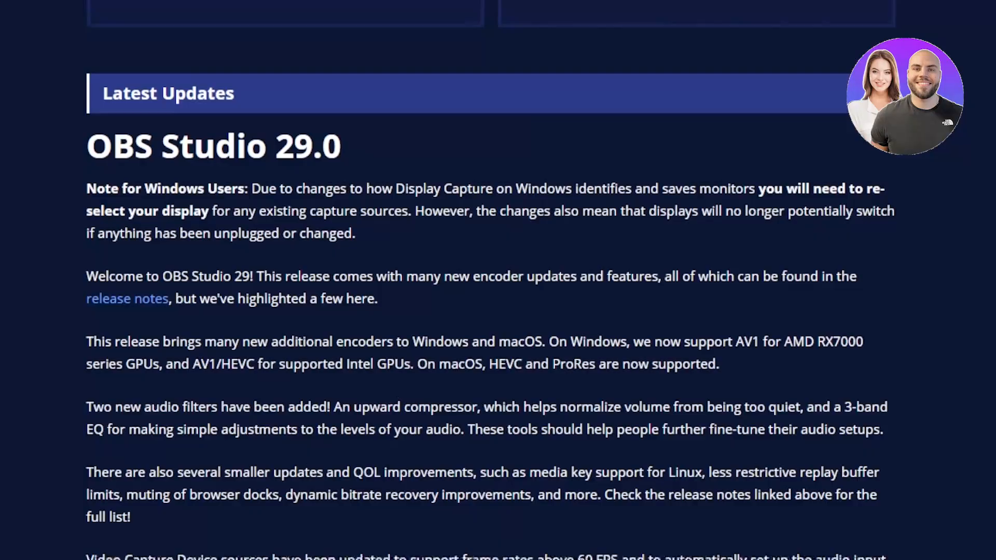
scroll(499, 281, down, 5)
scroll(498, 281, up, 10)
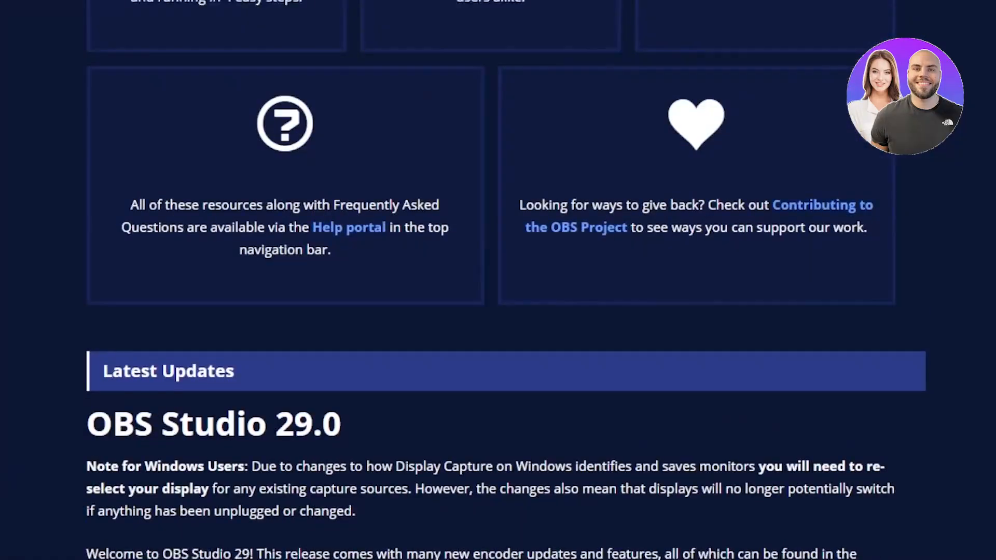
scroll(498, 280, up, 9)
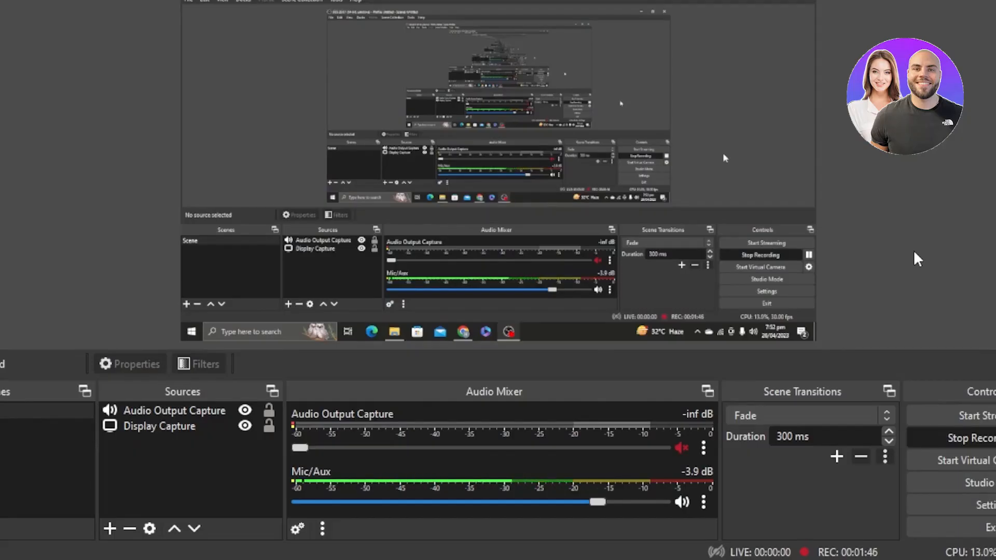
- Examine the list of source types that can be added to the current scene, without adding one
click(223, 34)
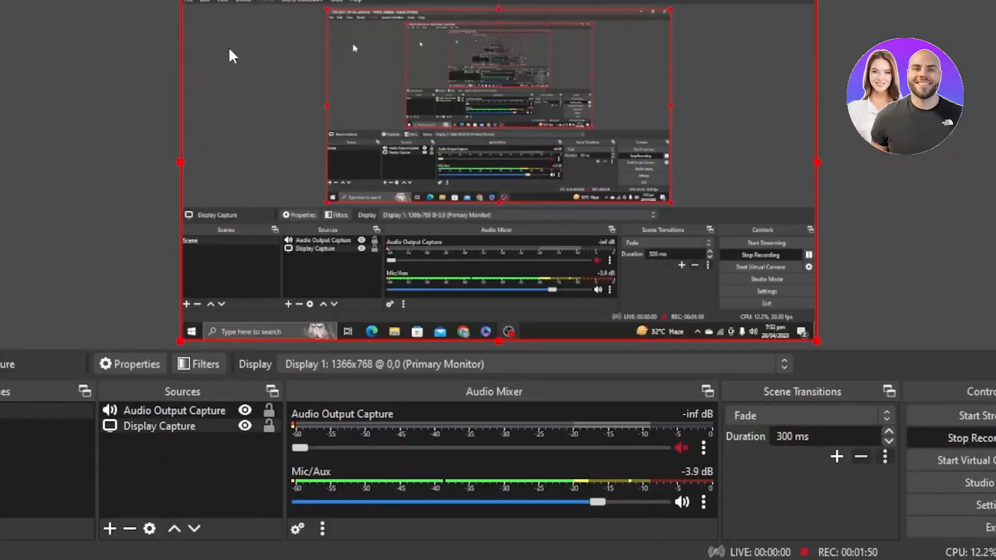
click(907, 162)
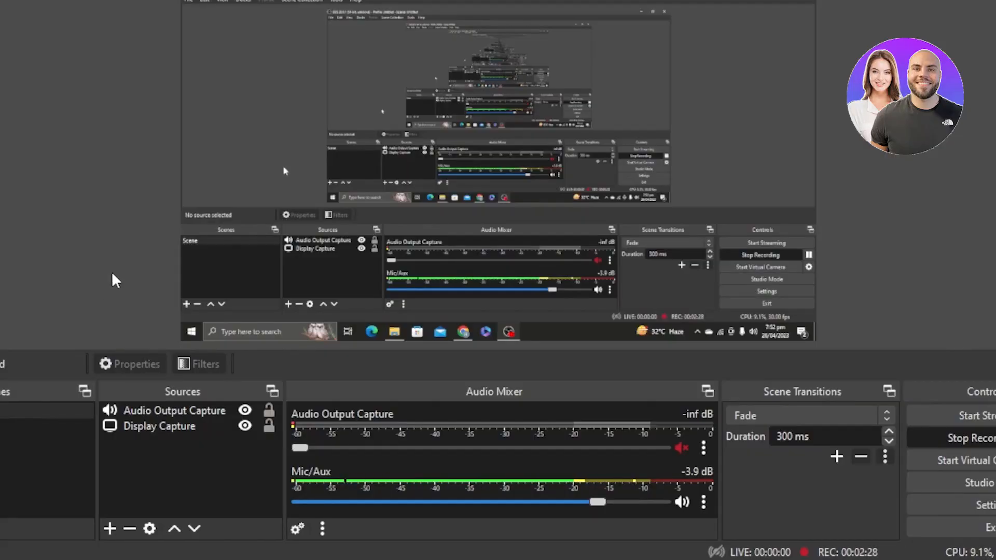
click(142, 423)
click(127, 467)
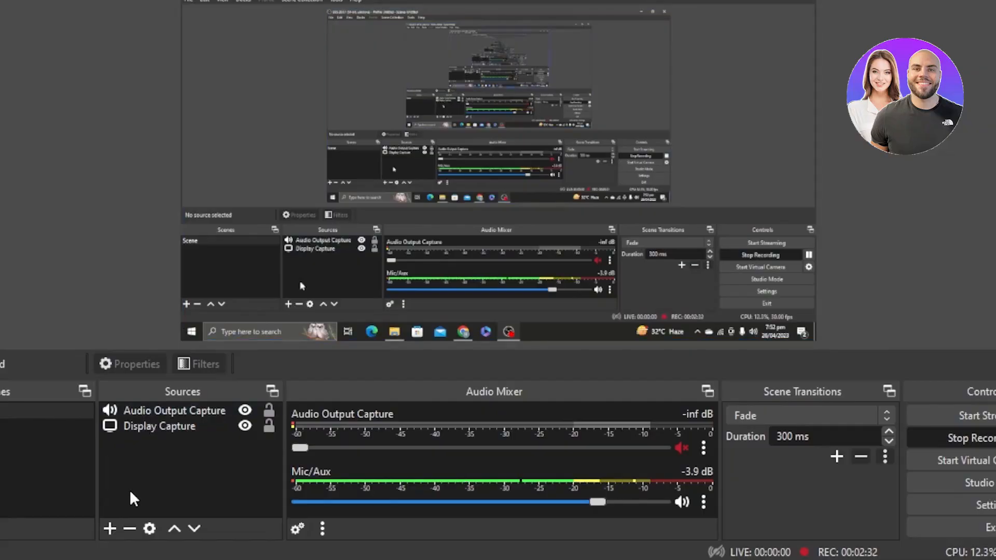
click(110, 528)
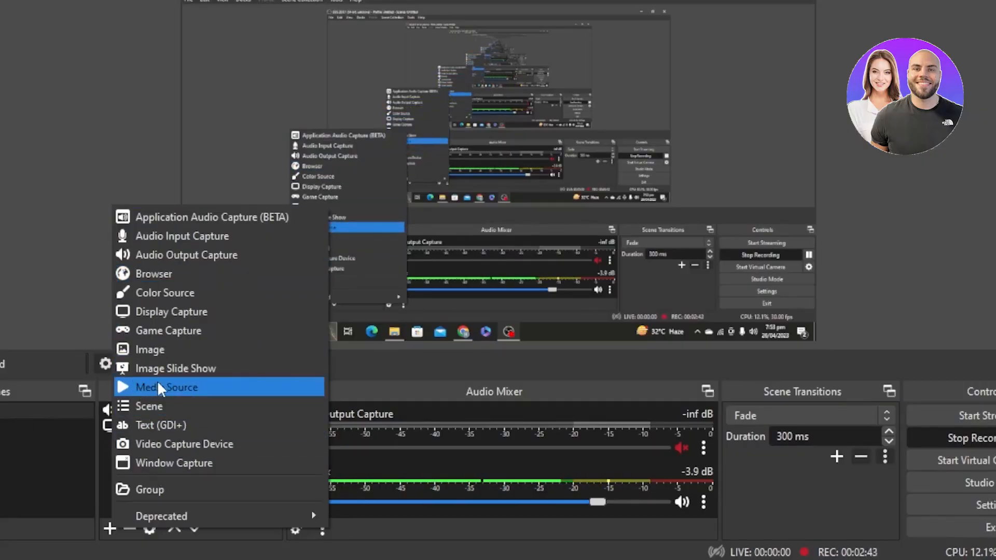
click(113, 132)
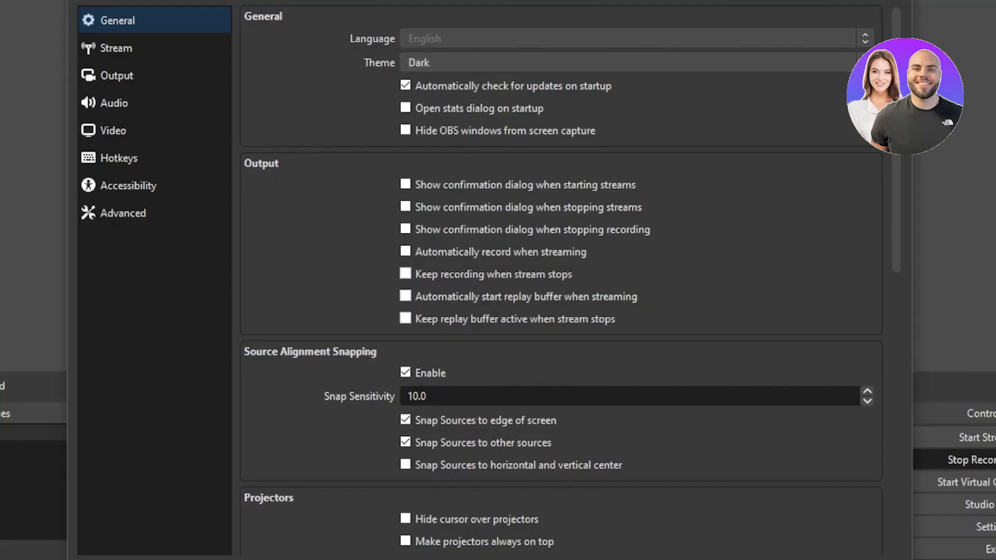
- Review the General settings through Multiview and the streaming services offered in the Stream settings
drag(898, 86, 889, 346)
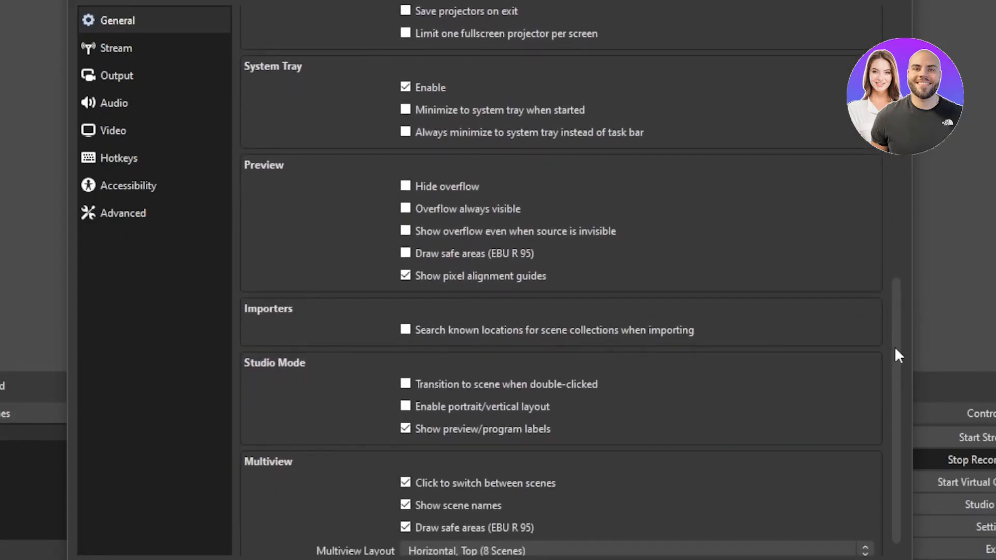
drag(895, 349, 896, 393)
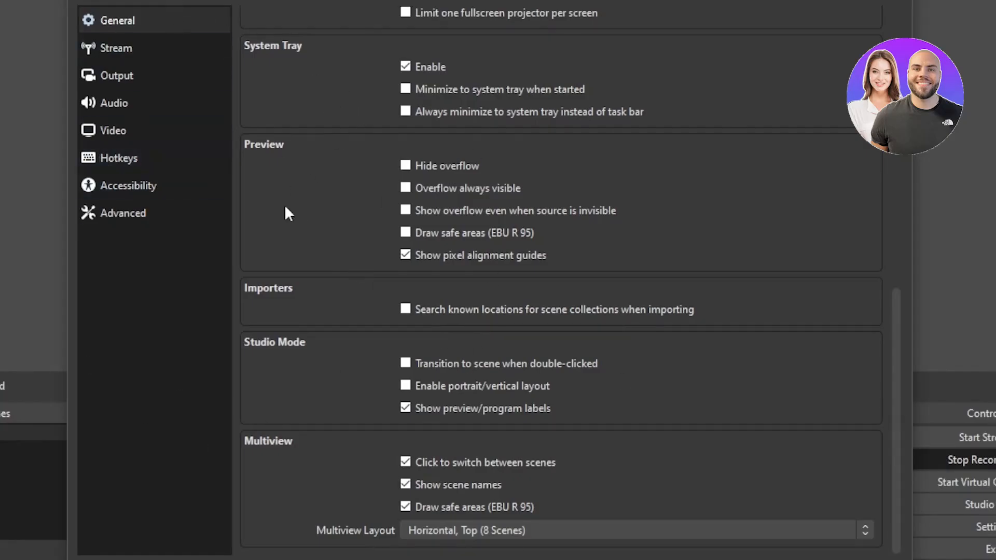
click(135, 48)
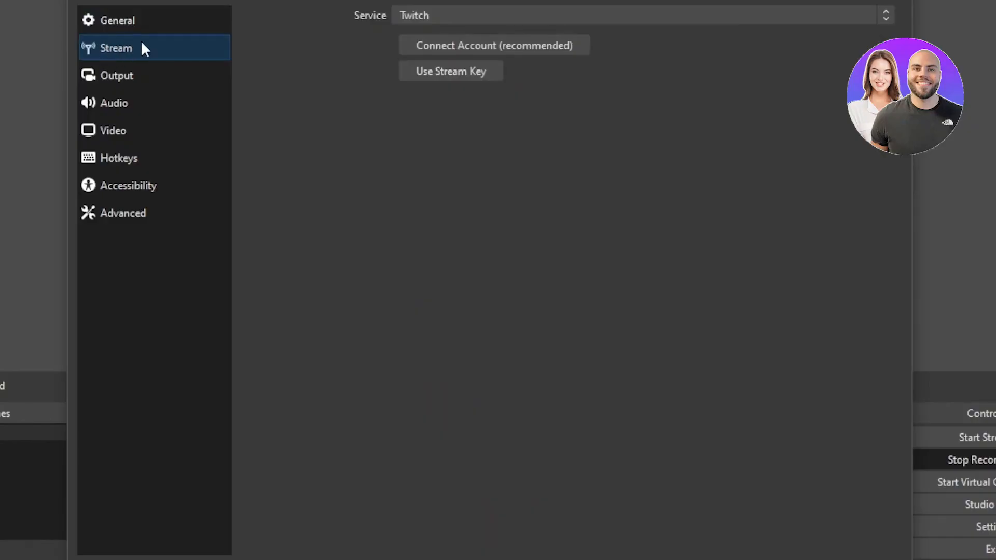
click(528, 16)
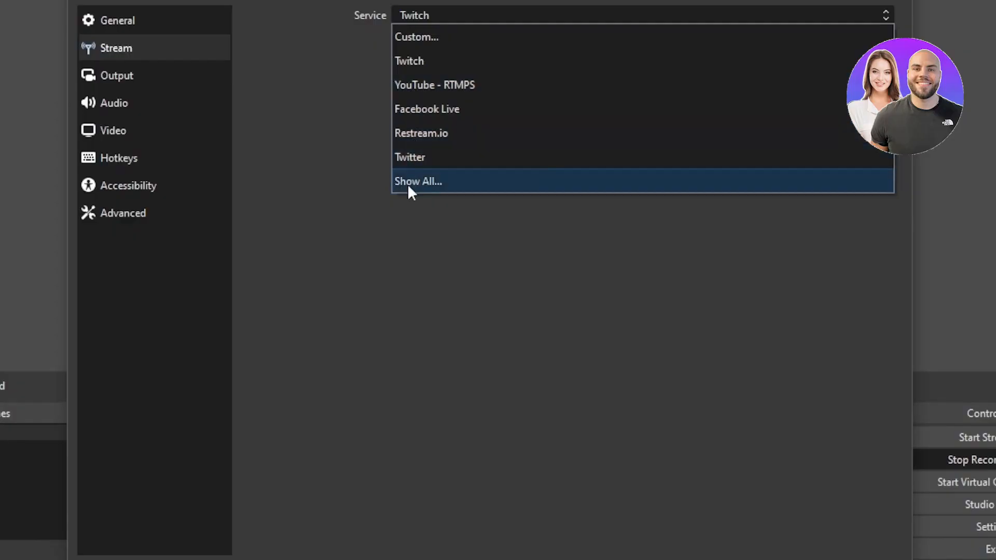
click(335, 186)
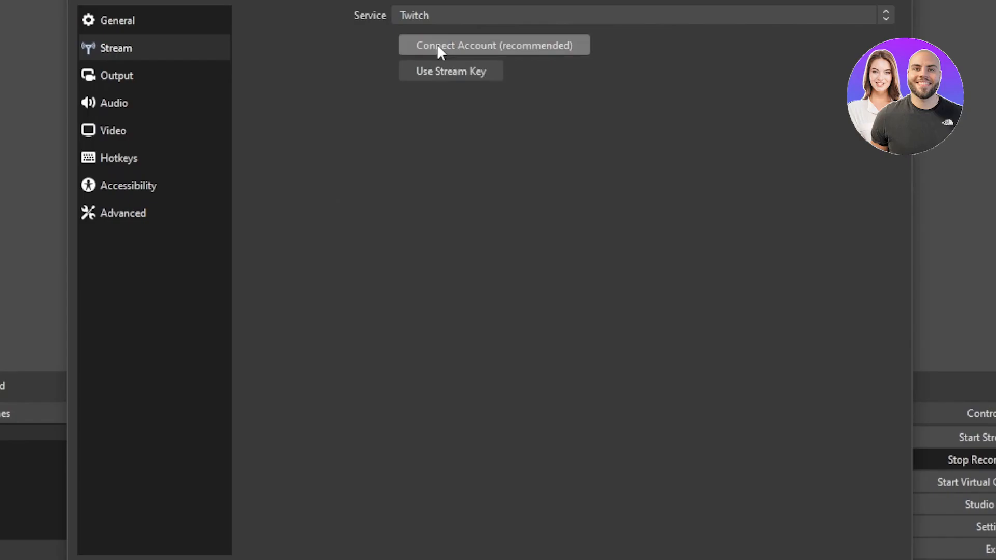
- Examine the streaming and recording options in the Output settings
click(123, 80)
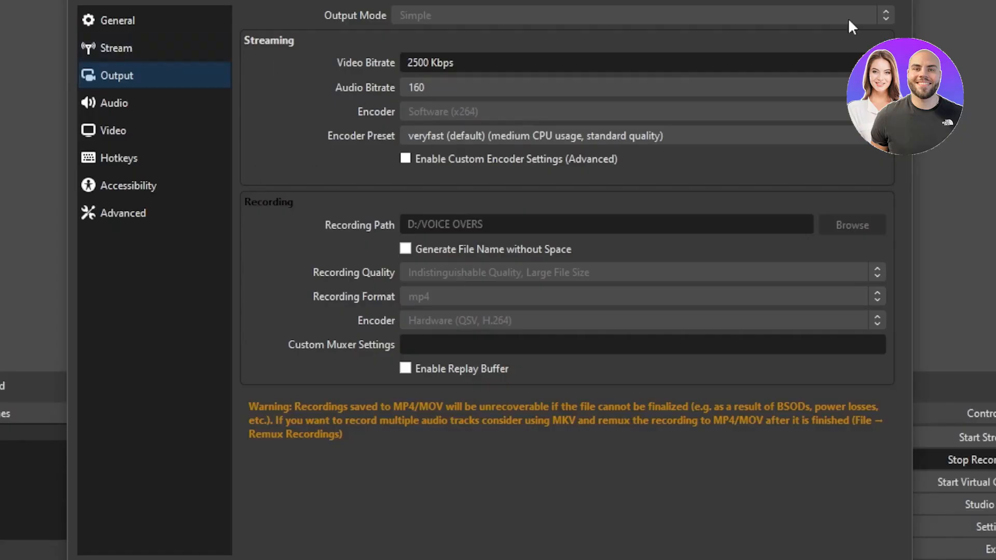
click(900, 0)
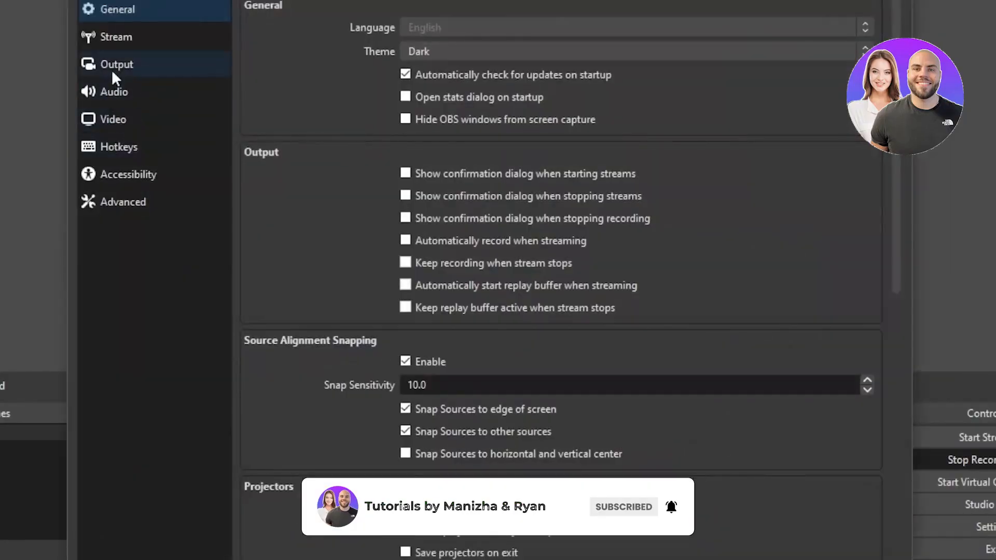
click(115, 69)
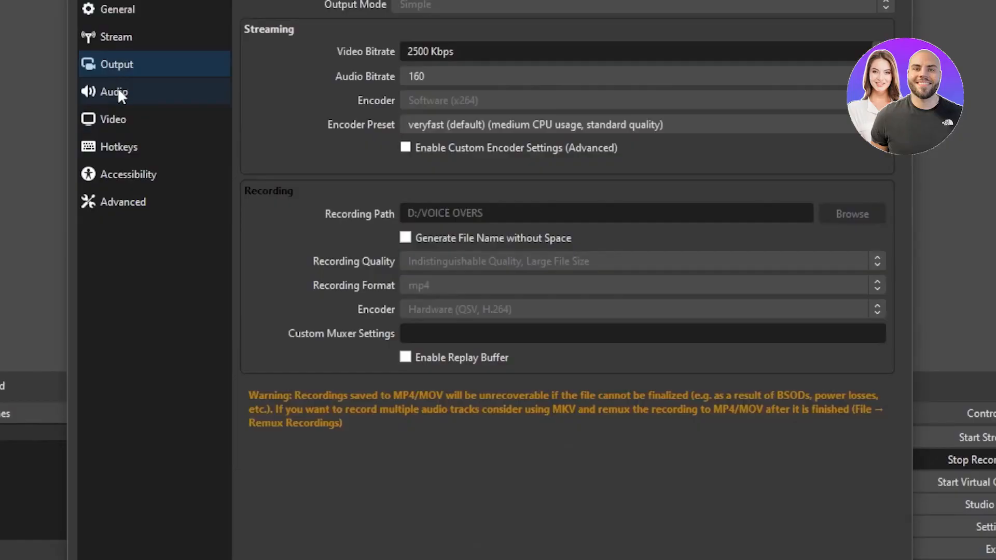
- Examine the global audio devices in the Audio settings and the resolution options in the Video settings
click(118, 91)
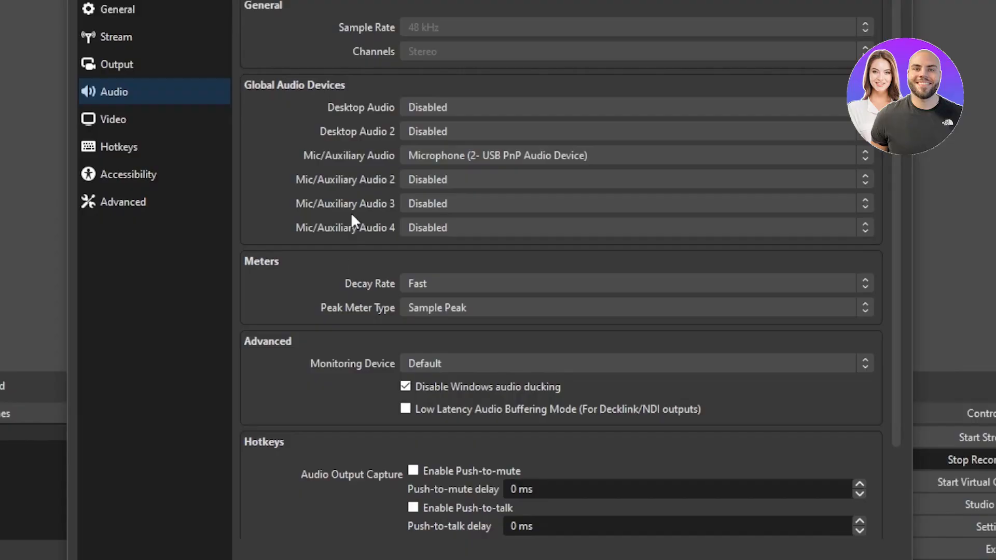
click(178, 124)
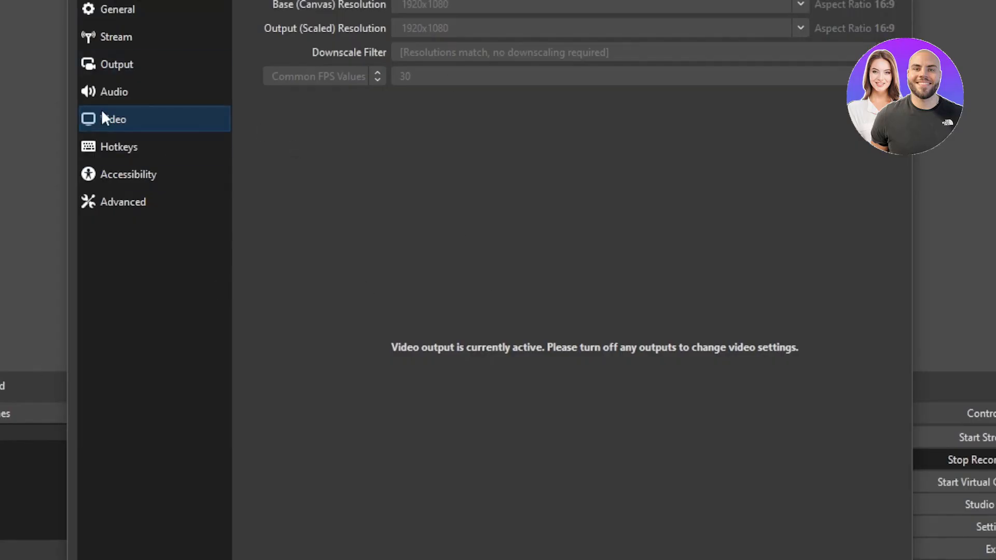
- Review the actions that can be assigned hotkeys, including streaming, recording and preview controls
click(152, 147)
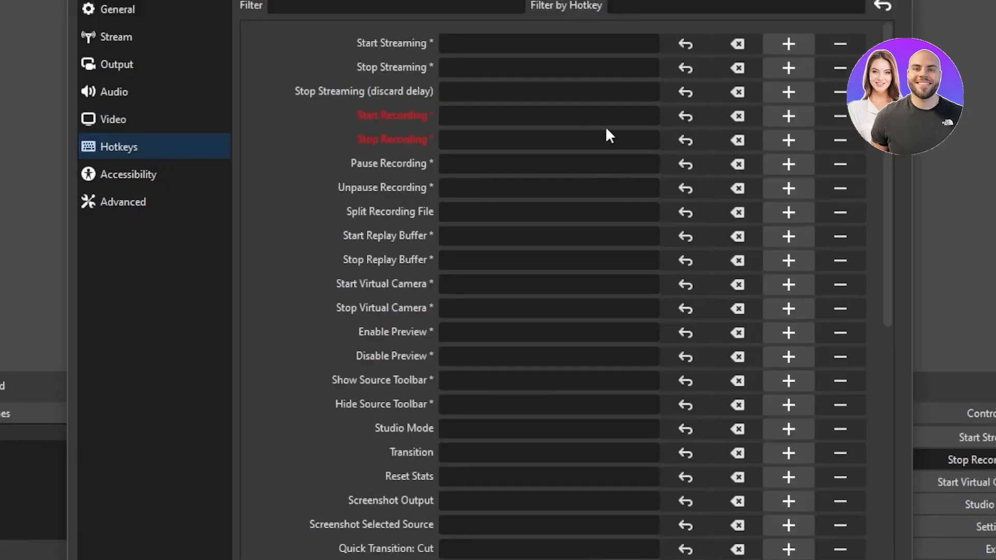
scroll(882, 208, down, 10)
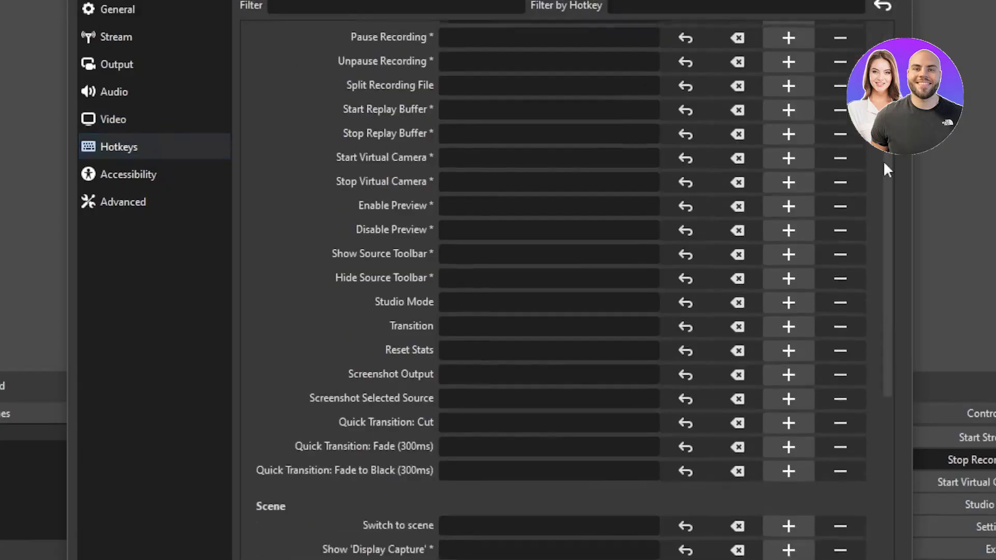
scroll(882, 172, up, 9)
scroll(879, 35, up, 2)
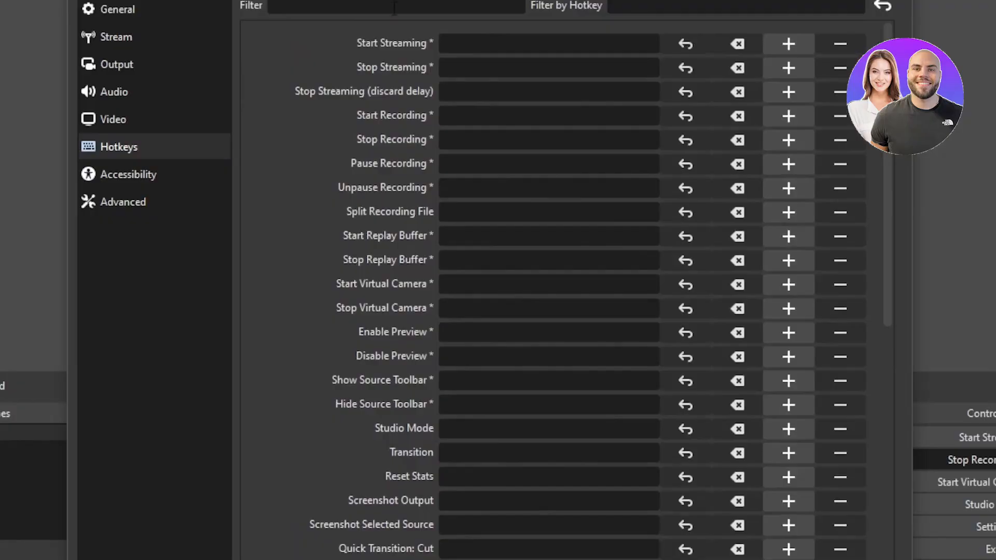
mouse_move(568, 58)
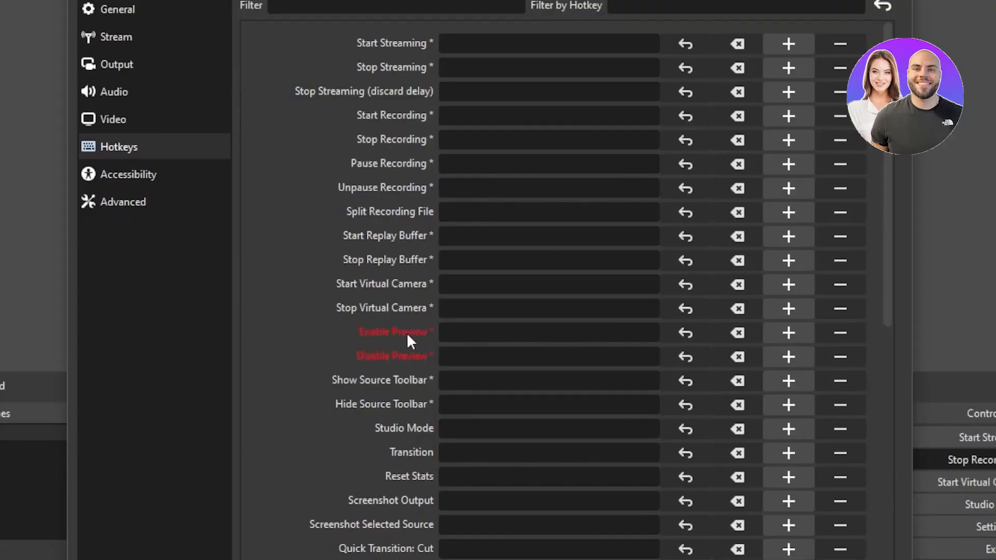
mouse_move(407, 332)
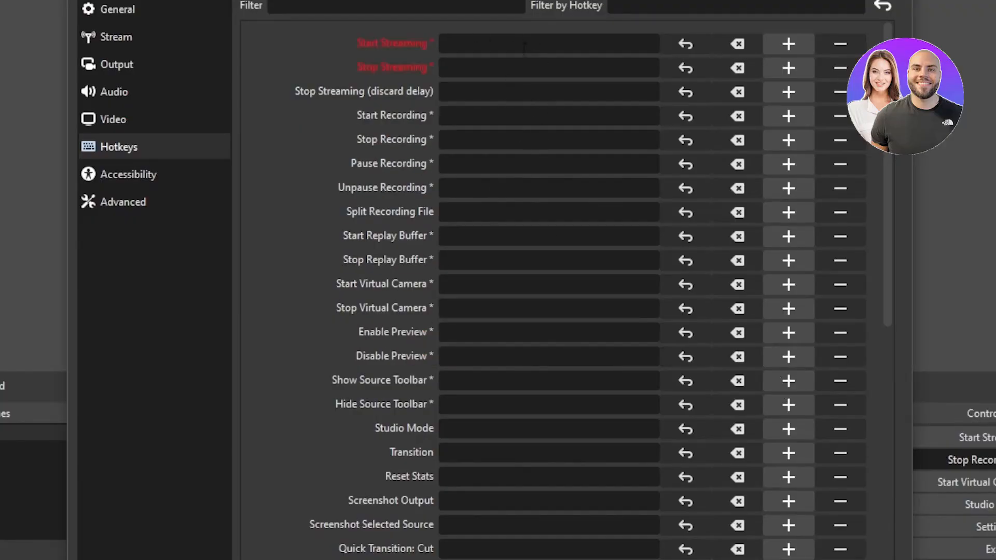
- Review the Accessibility colour options and the Advanced settings, and leave the settings without changes
click(172, 175)
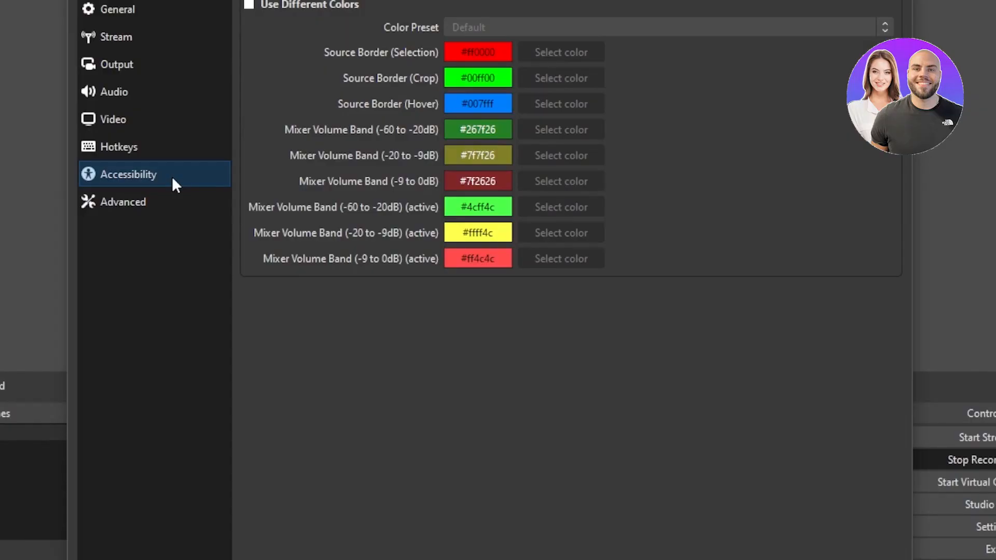
click(127, 207)
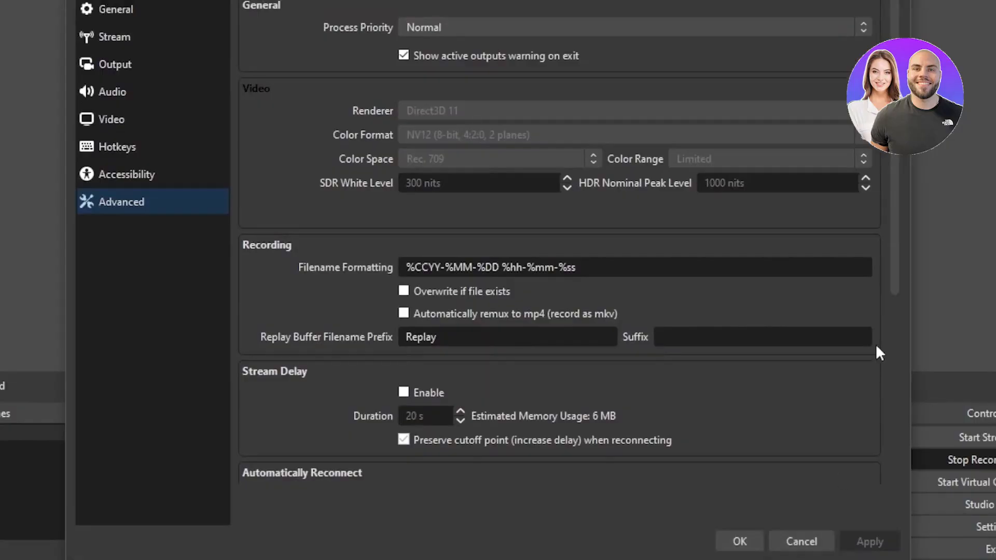
click(897, 0)
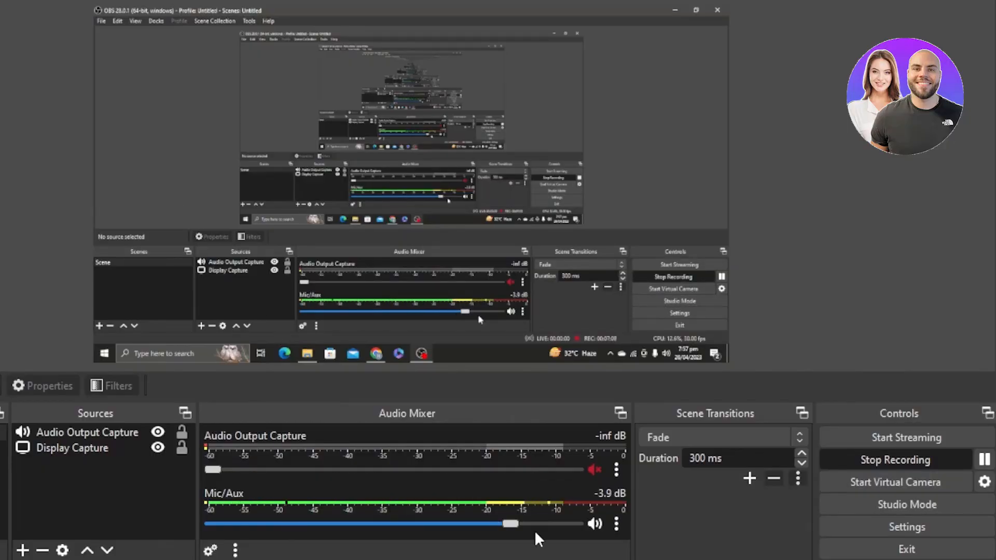
- Open the audio filters of the Mic/Aux channel and examine the available Noise Suppression methods
click(616, 524)
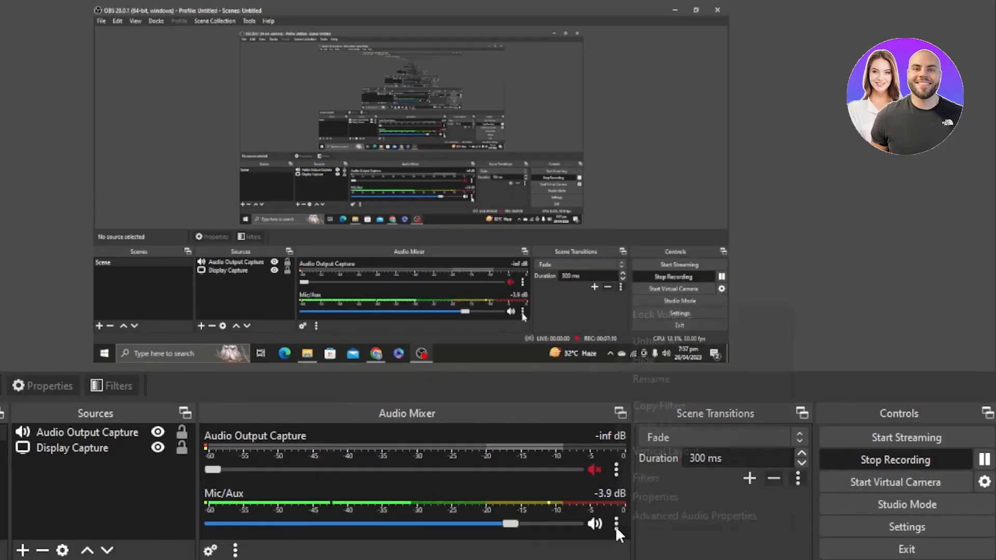
click(634, 477)
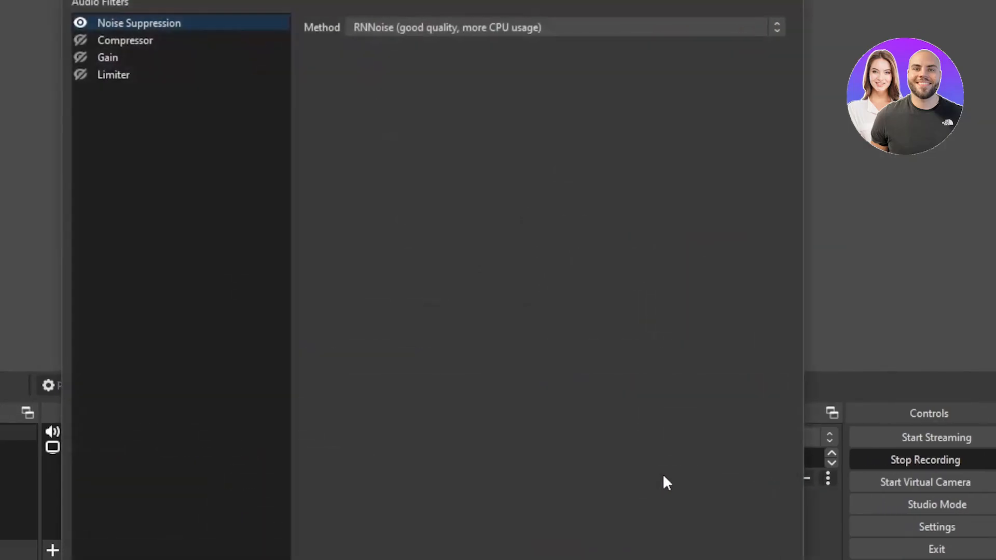
click(599, 26)
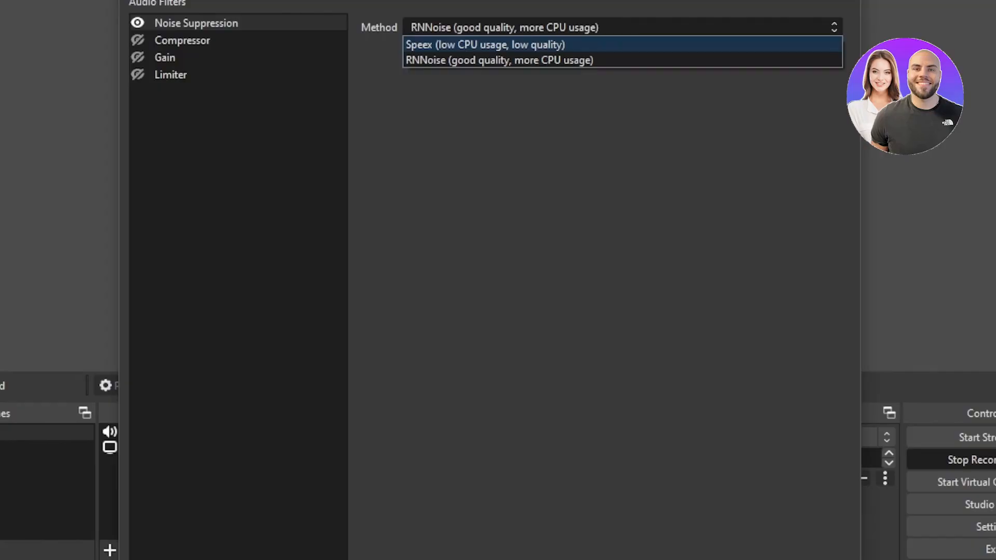
click(588, 2)
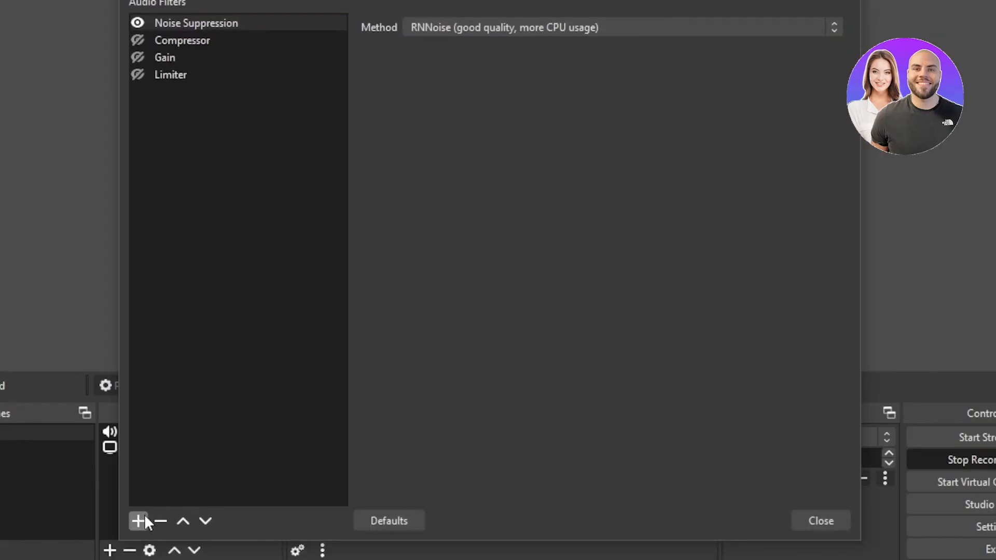
- Examine the filter types that can be added to the Mic/Aux channel, and close its filters without adding one
click(140, 519)
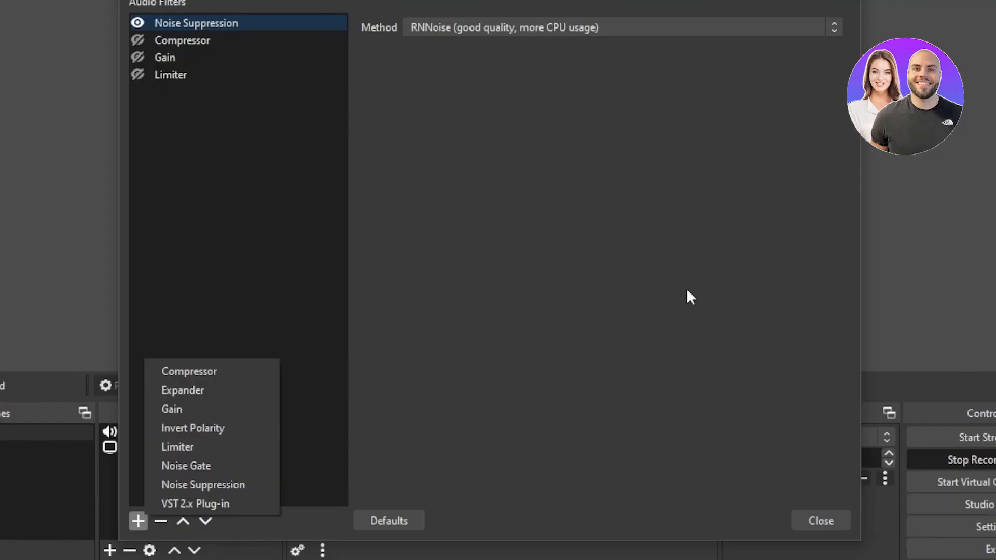
key(Escape)
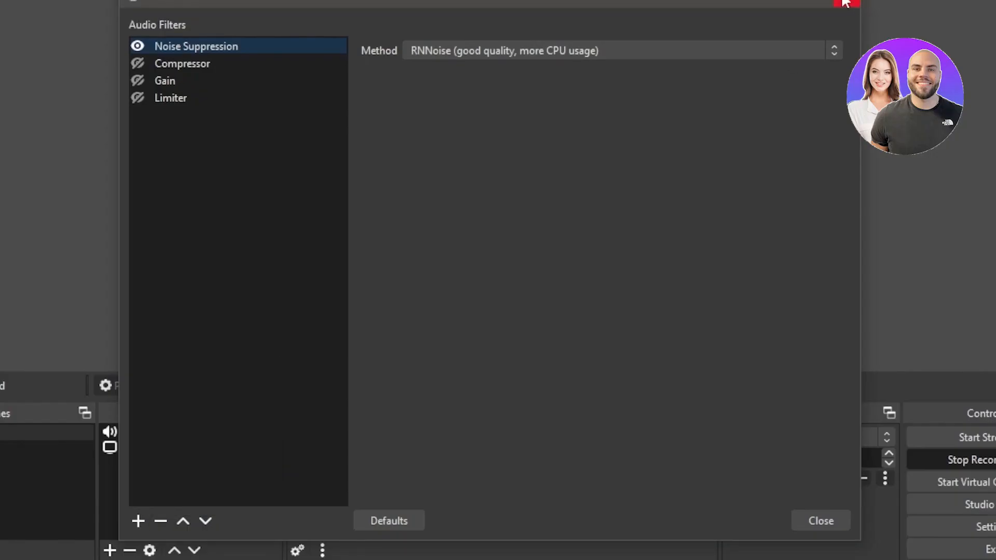
click(845, 3)
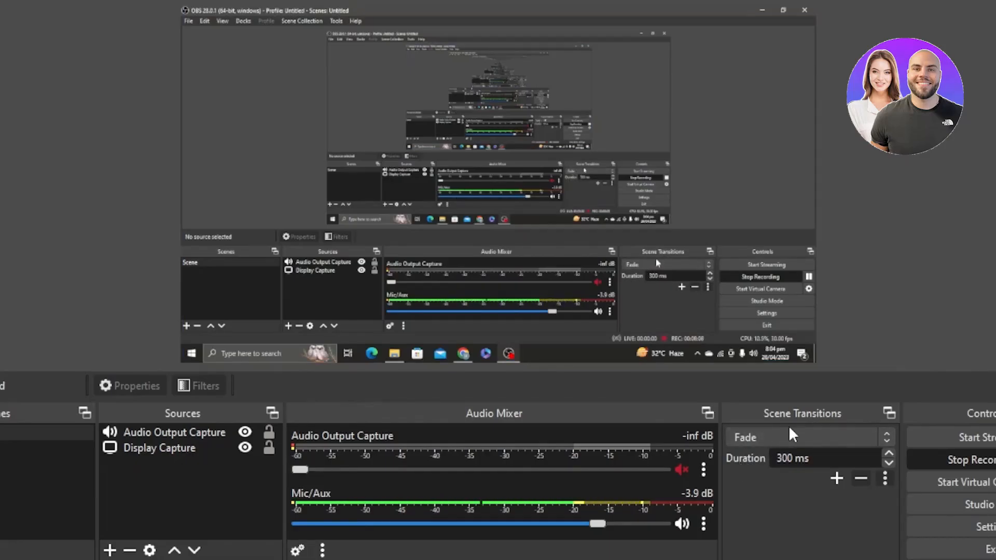
- Review the available scene transitions, keep Fade selected, and examine the transition types that can be added
click(884, 438)
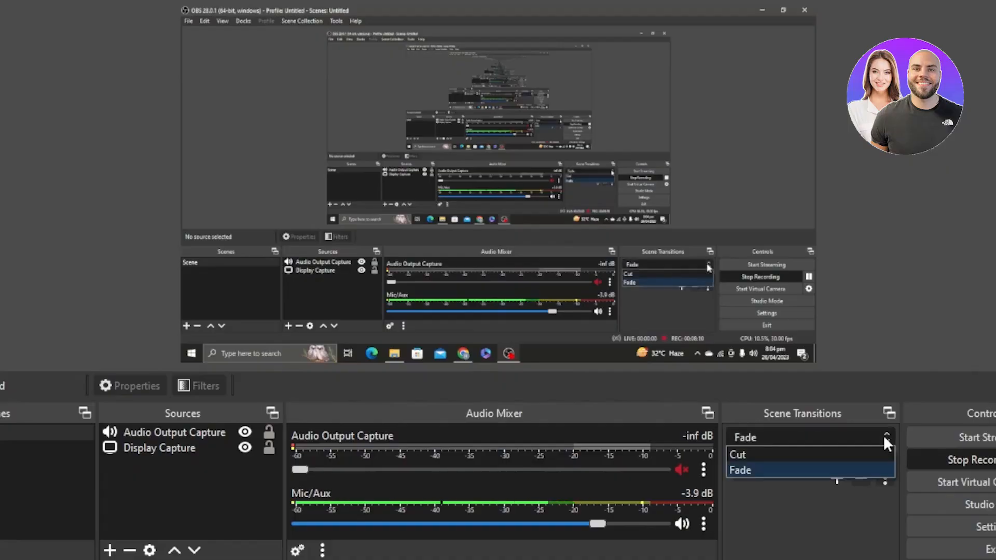
click(751, 471)
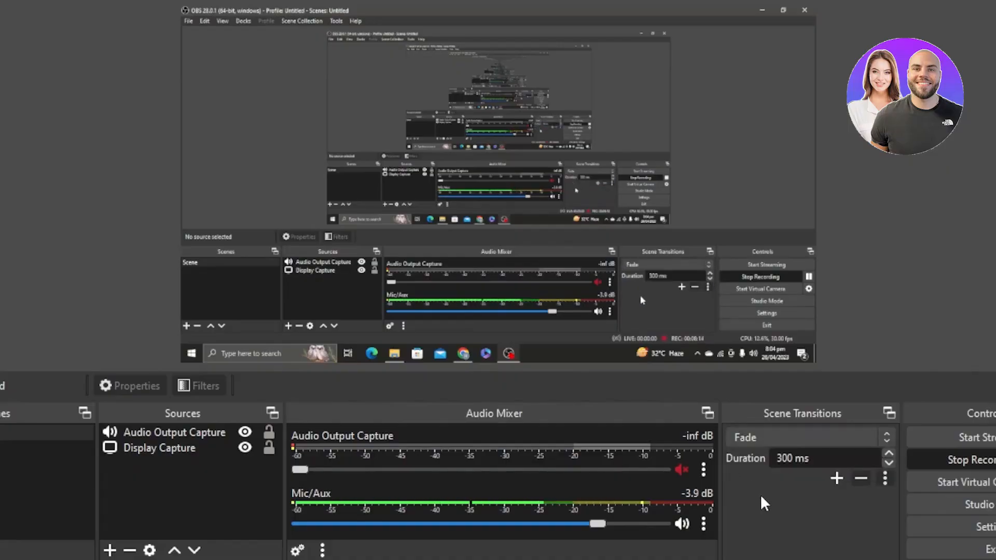
click(835, 480)
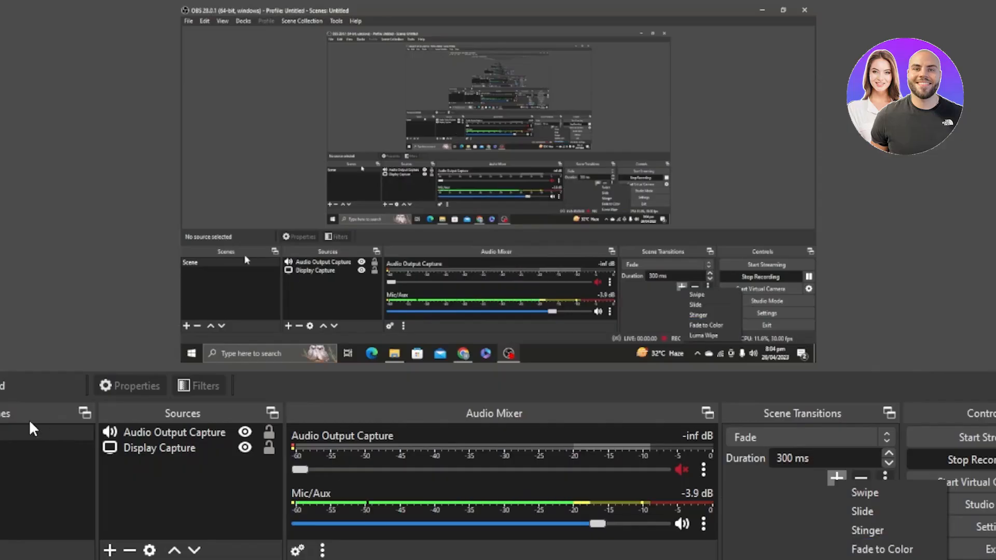
- Open the naming prompt for a new scene and dismiss it without adding a scene
click(186, 327)
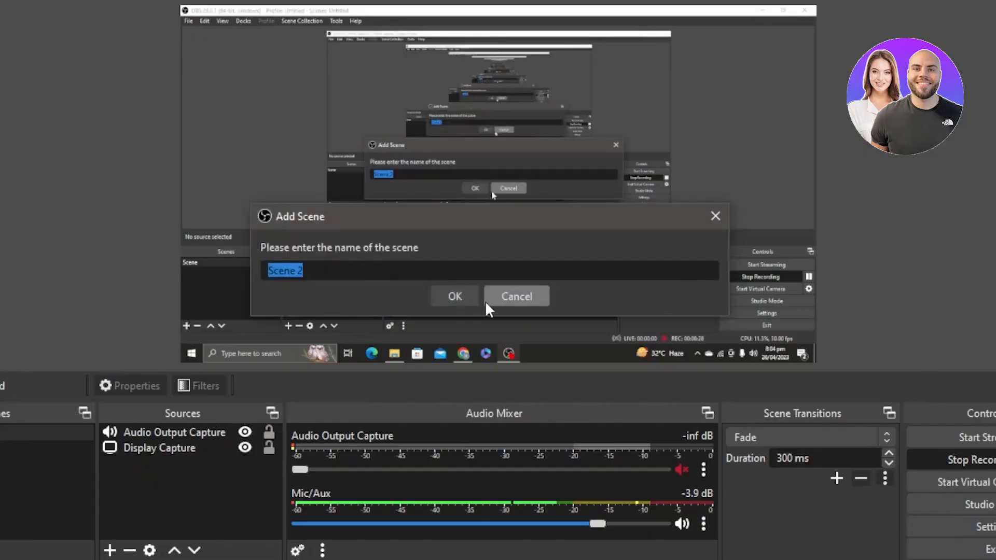
click(528, 297)
click(880, 285)
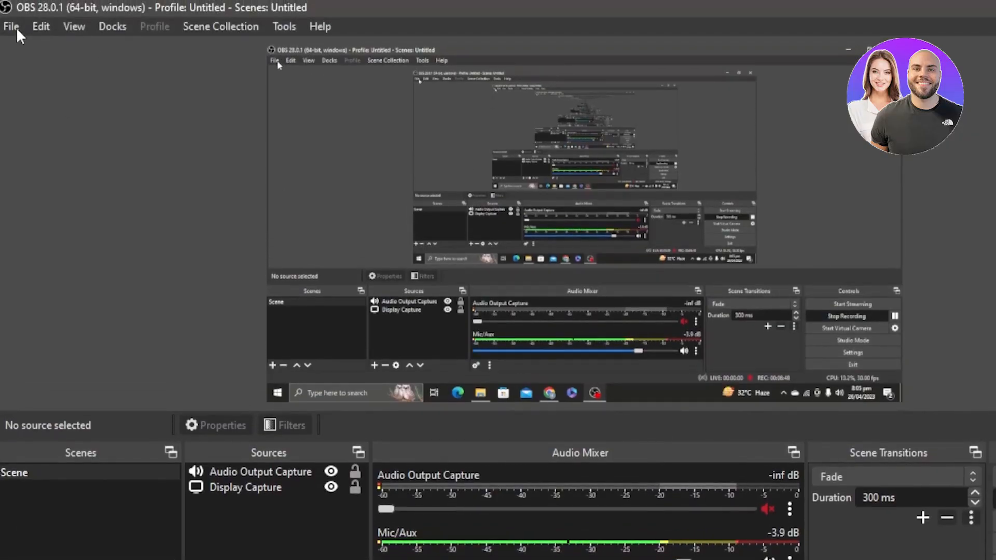
- Review the commands for editing, view, docks, scene collections and tools, and leave them without choosing any
click(17, 31)
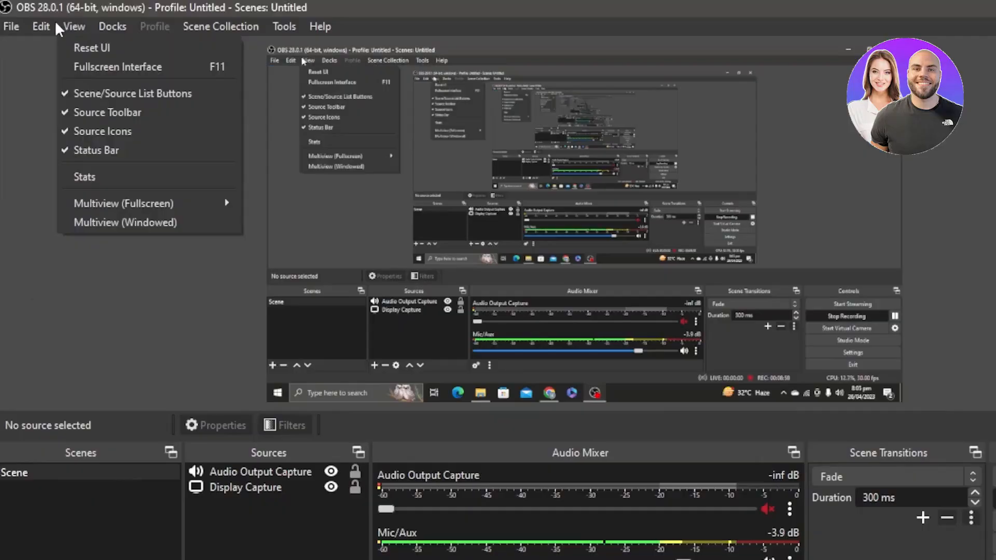
mouse_move(37, 25)
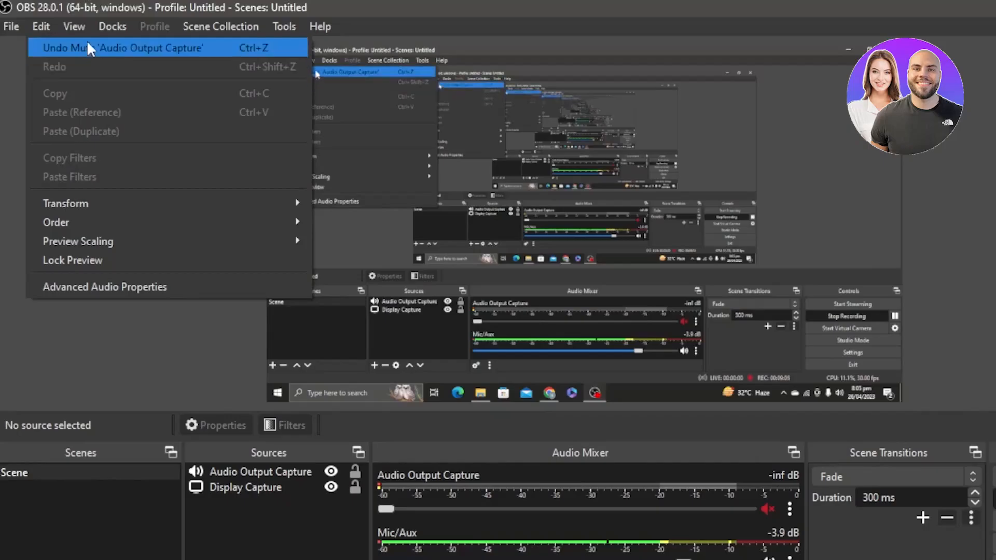
mouse_move(107, 23)
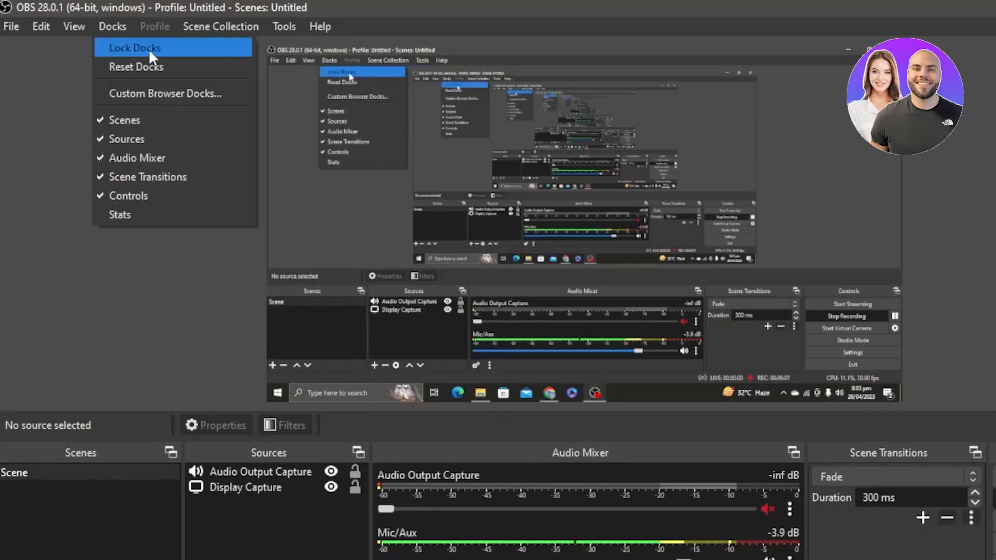
mouse_move(220, 26)
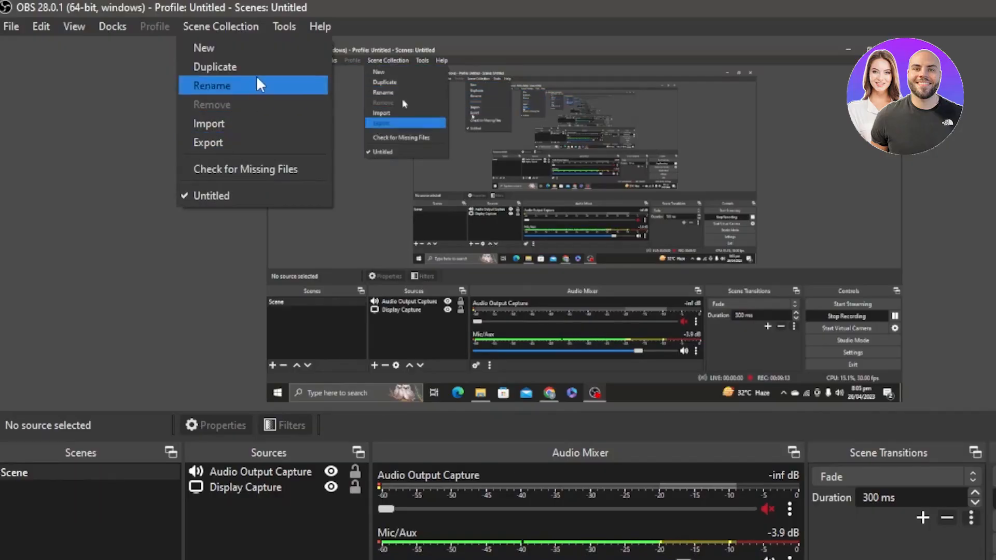
mouse_move(295, 25)
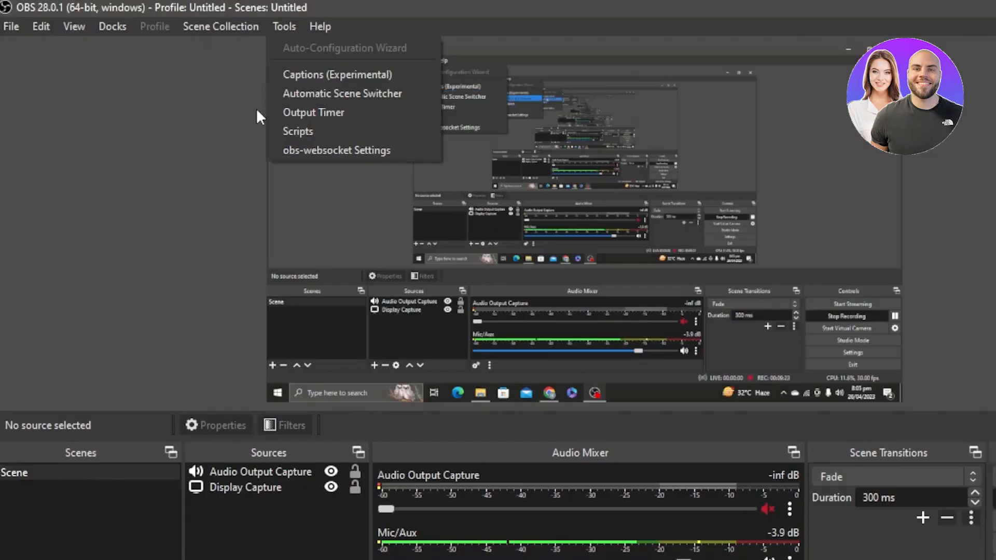
click(185, 154)
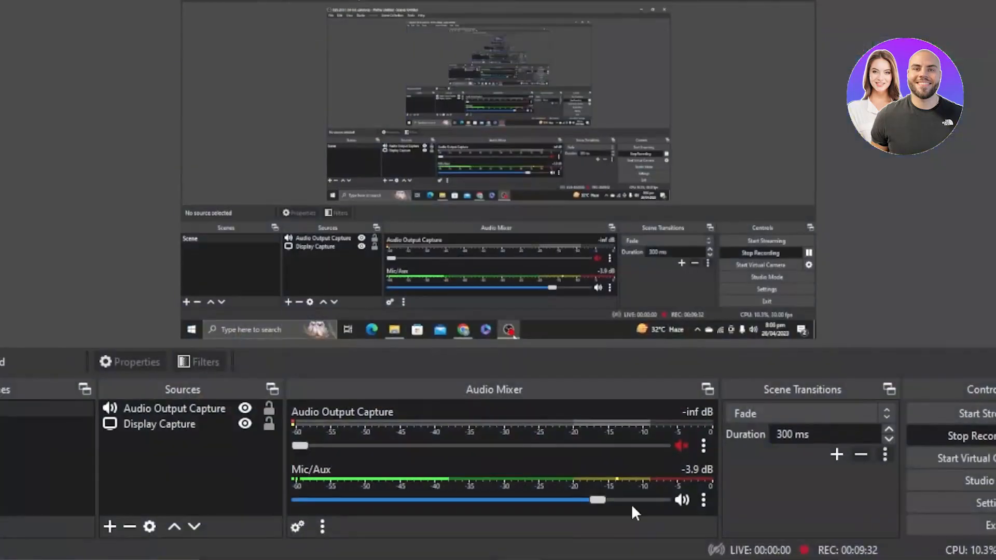
- Restore the OBS Studio window to a smaller size, reposition it and minimize it to show the OBS website
click(652, 9)
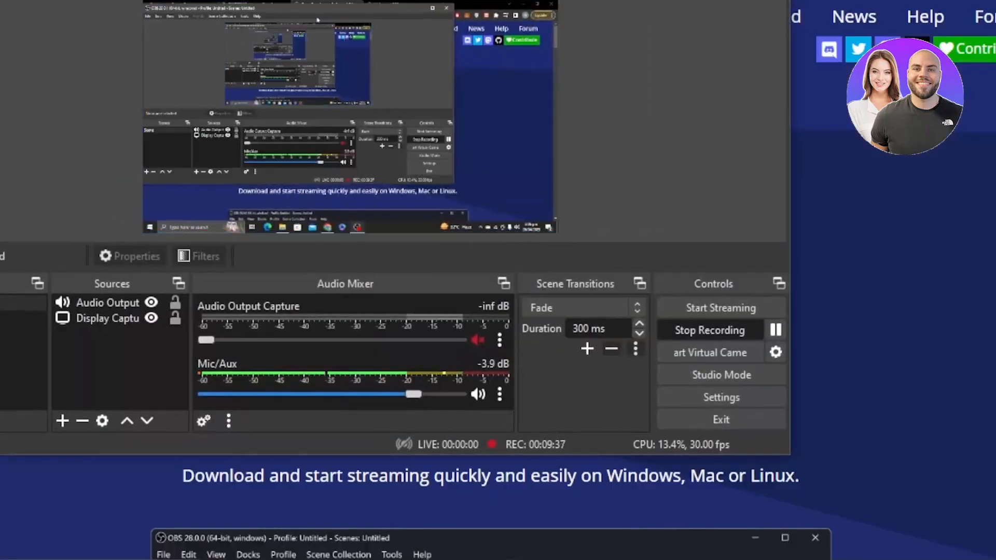
drag(389, 0, 510, 13)
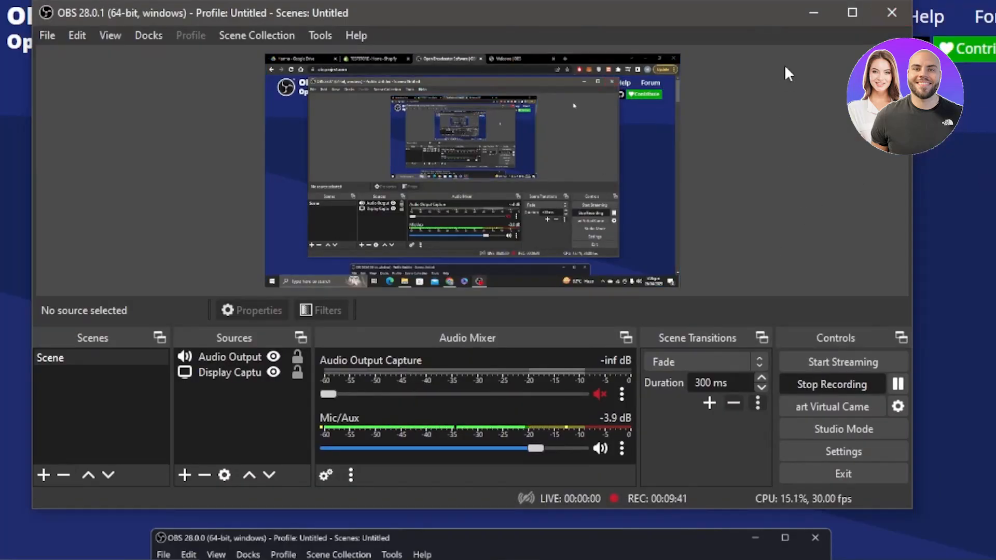
click(812, 10)
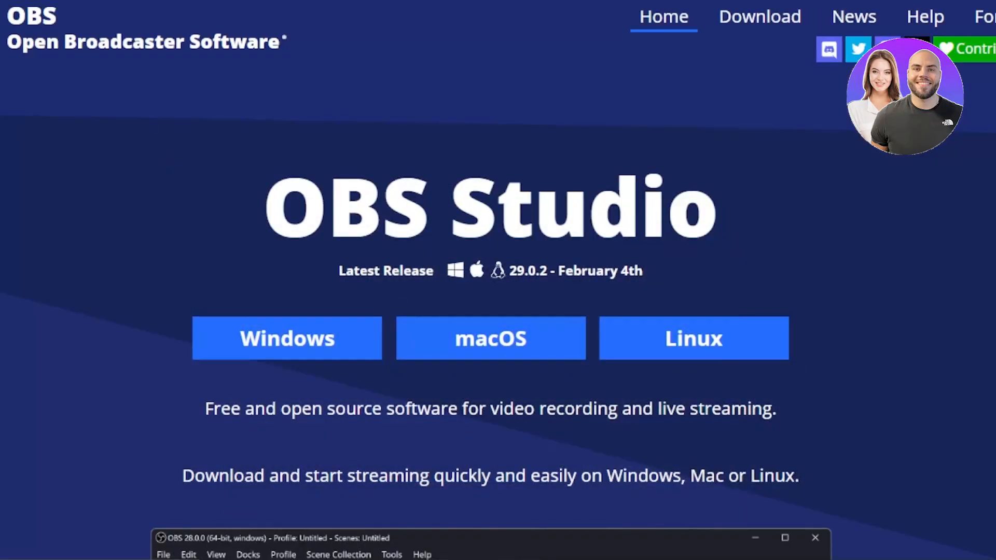
- Review the sponsors and features on the OBS website's home page, and return to OBS Studio with its window maximized
scroll(498, 280, down, 15)
scroll(498, 280, up, 18)
scroll(498, 280, down, 12)
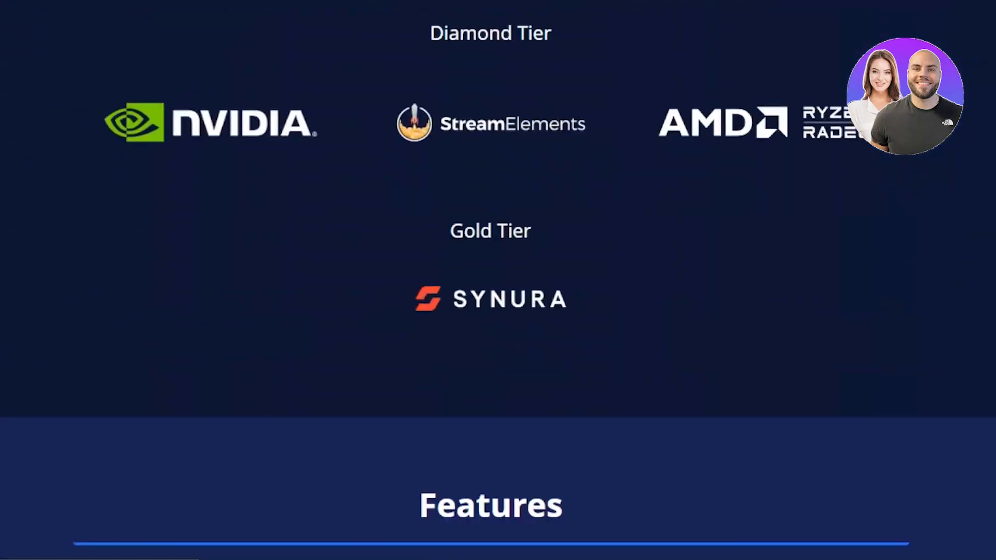
scroll(498, 280, down, 15)
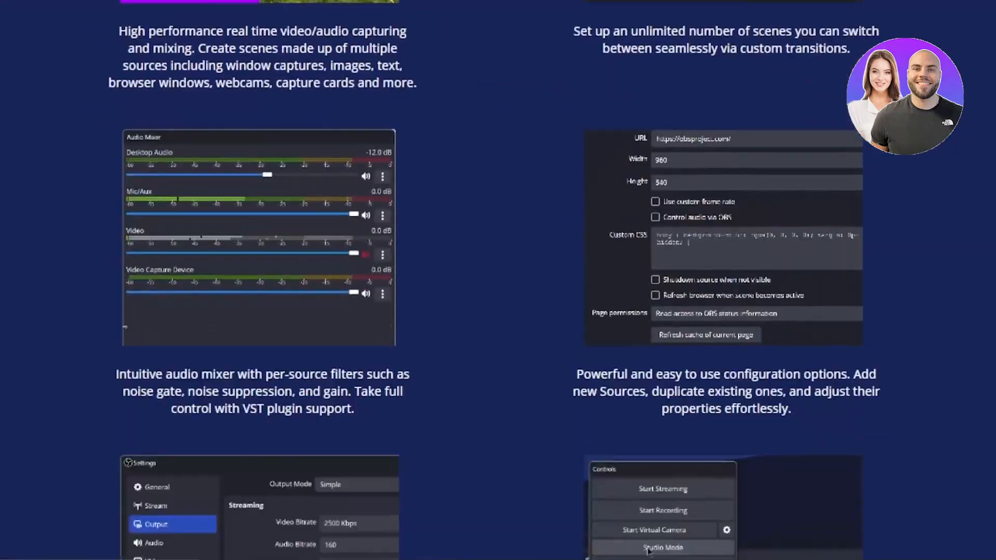
scroll(498, 280, down, 9)
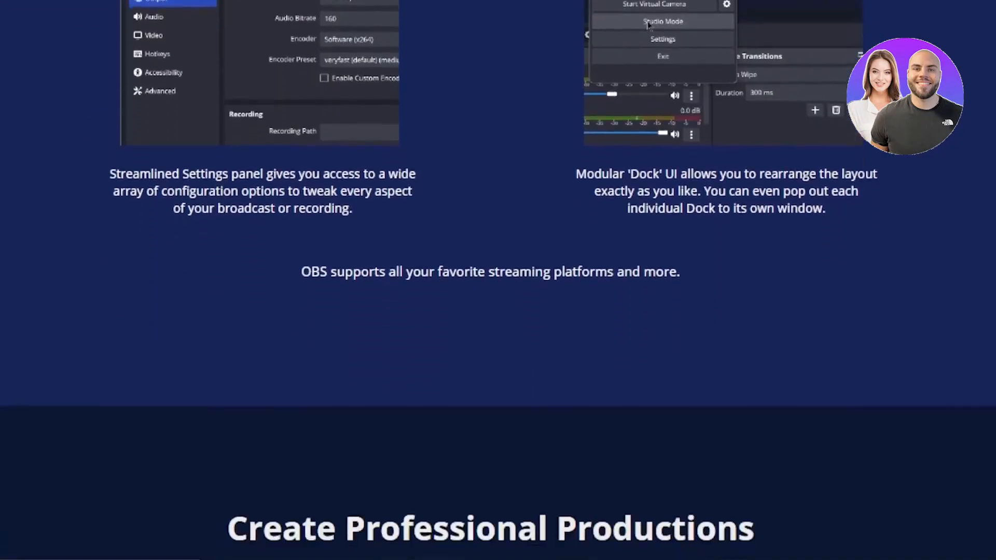
scroll(498, 280, down, 3)
scroll(499, 280, down, 10)
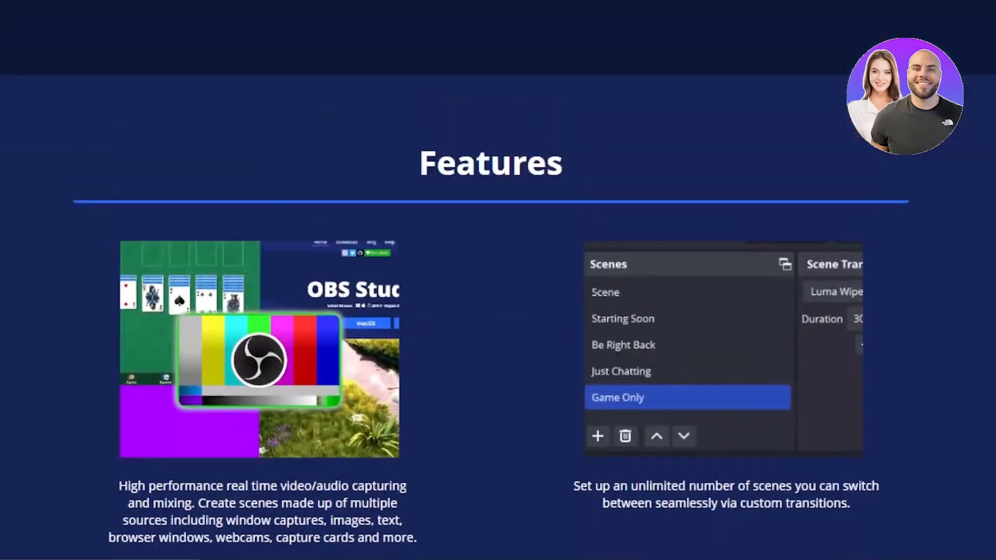
scroll(498, 280, up, 20)
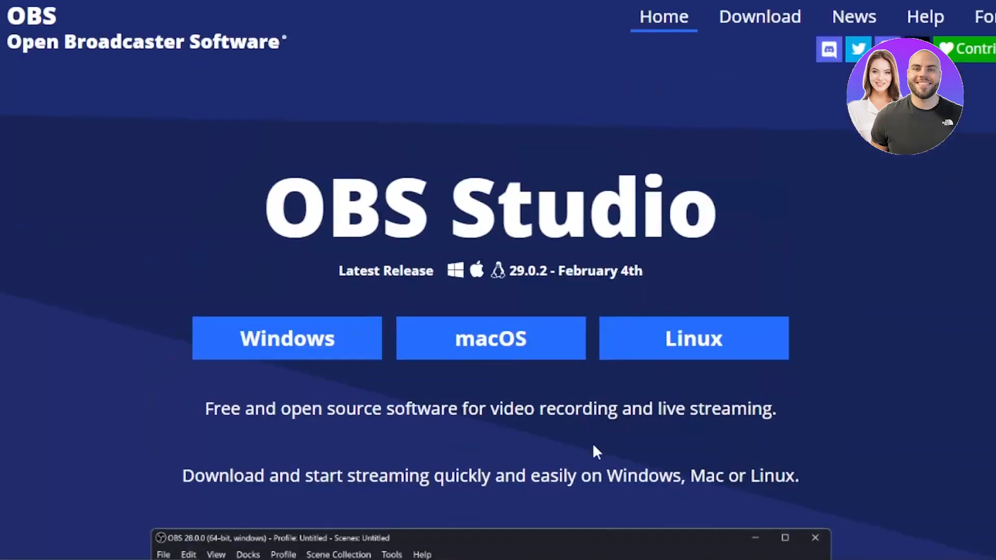
click(516, 559)
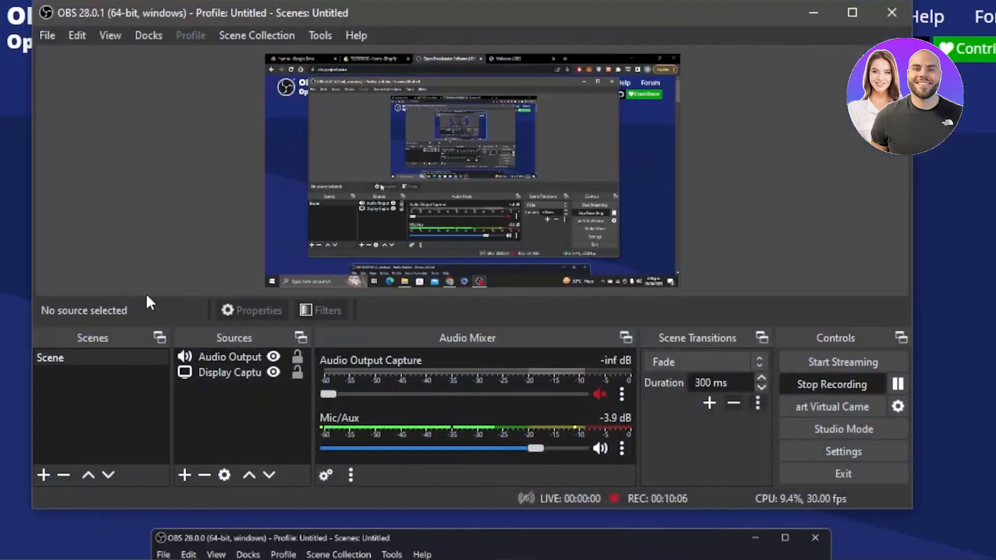
click(851, 14)
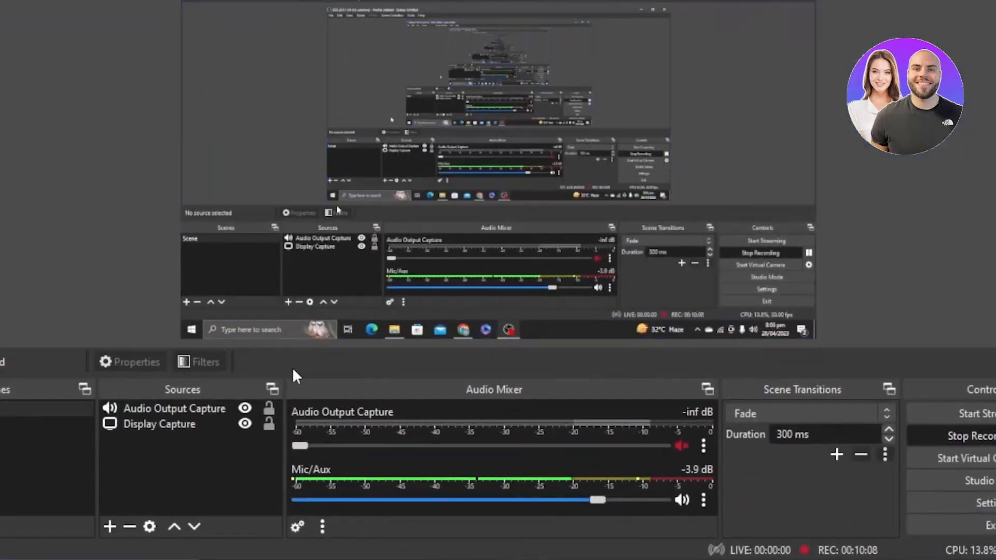